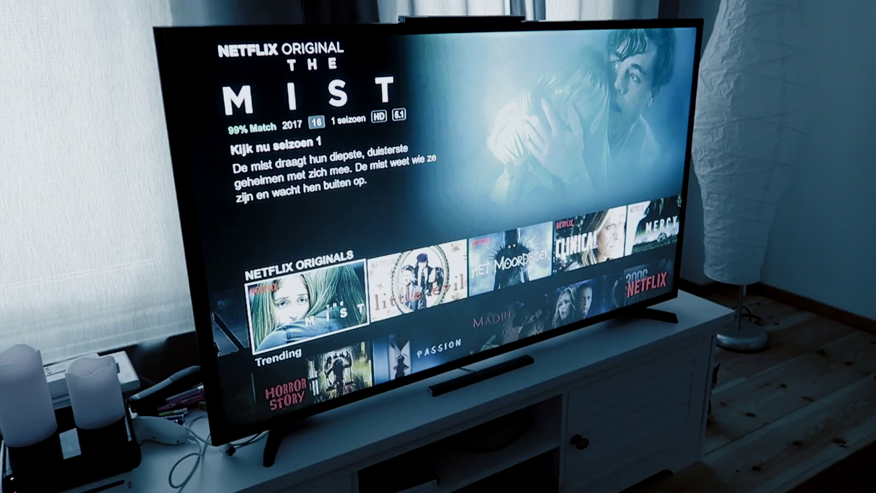
Bring up the project showing the MVI_0004 couch clip on its video and audio tracks
key("Down")
key("Down")
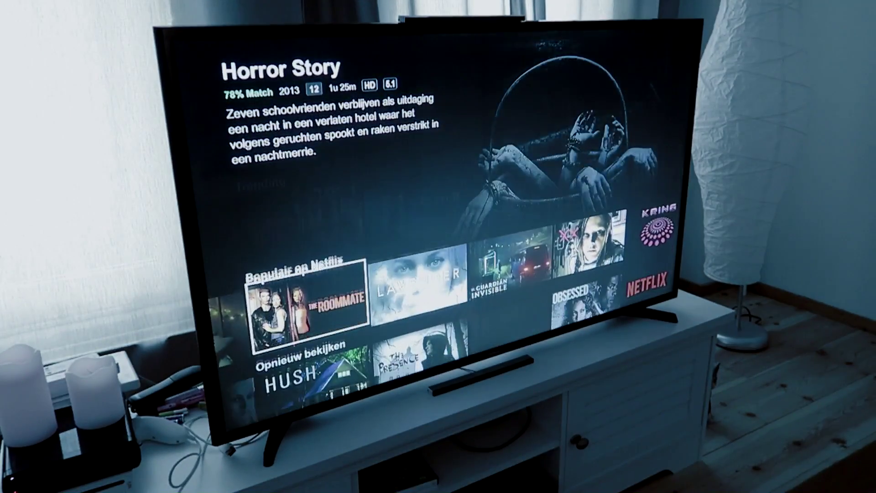
key("Down")
key("Down")
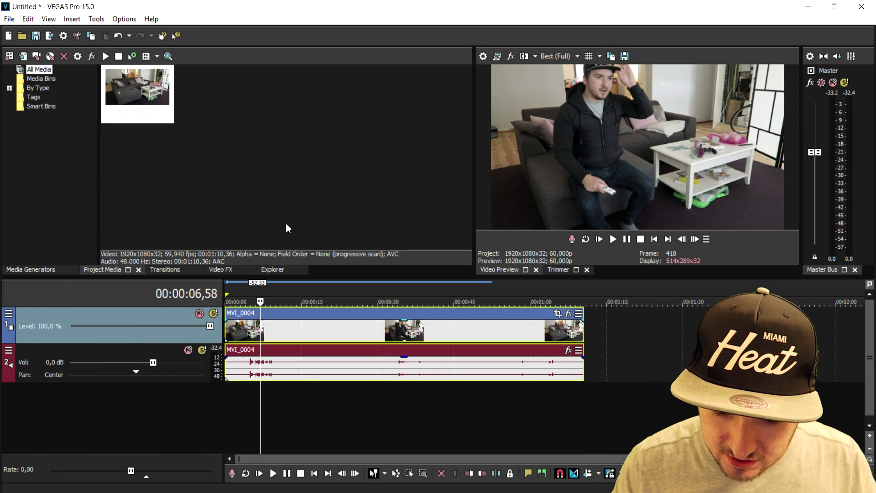
scroll(304, 323, "up", 5)
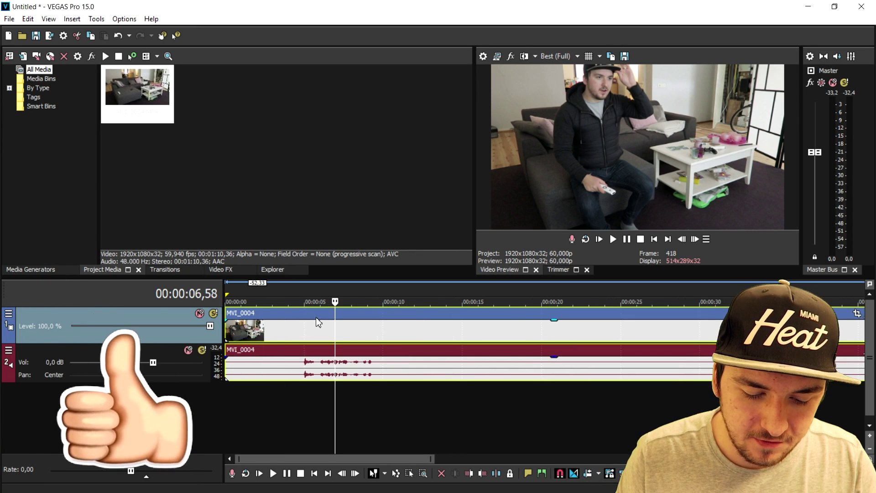
Zoom the timeline and scrub through the clip to the facepalm near 50 seconds
left_click(297, 297)
scroll(315, 301, "down", 3)
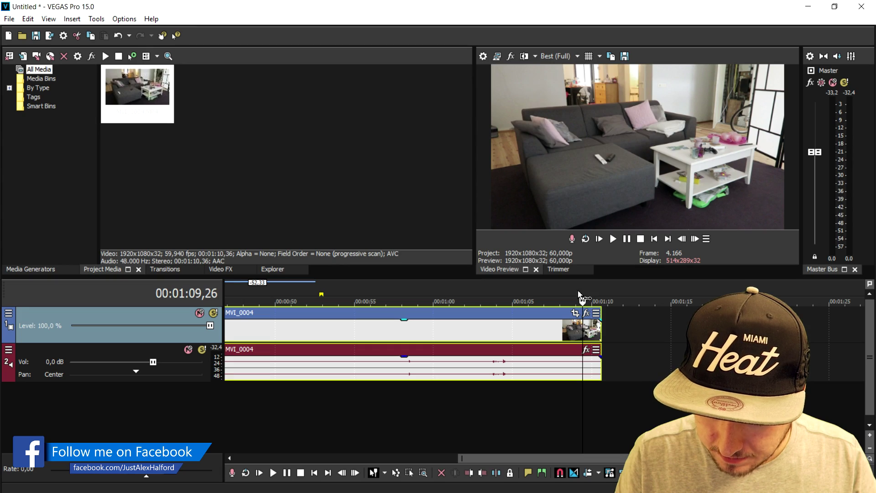
scroll(577, 289, "down", 3)
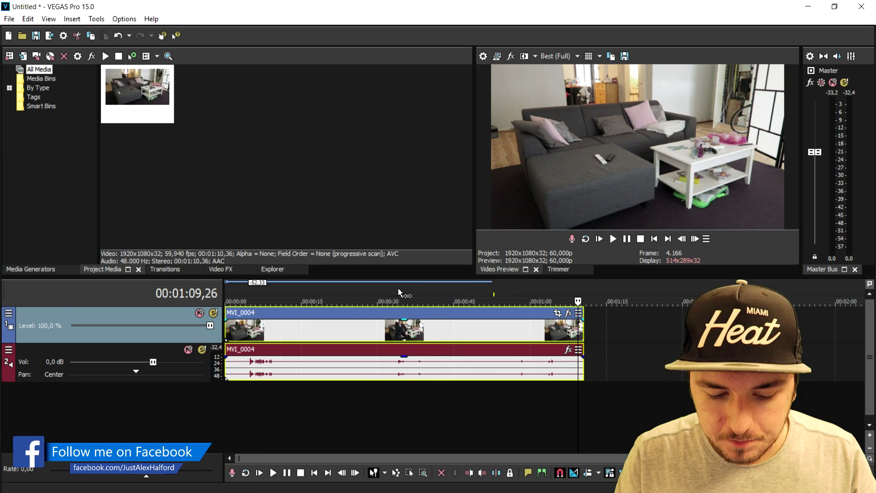
left_click(339, 282)
left_click(422, 293)
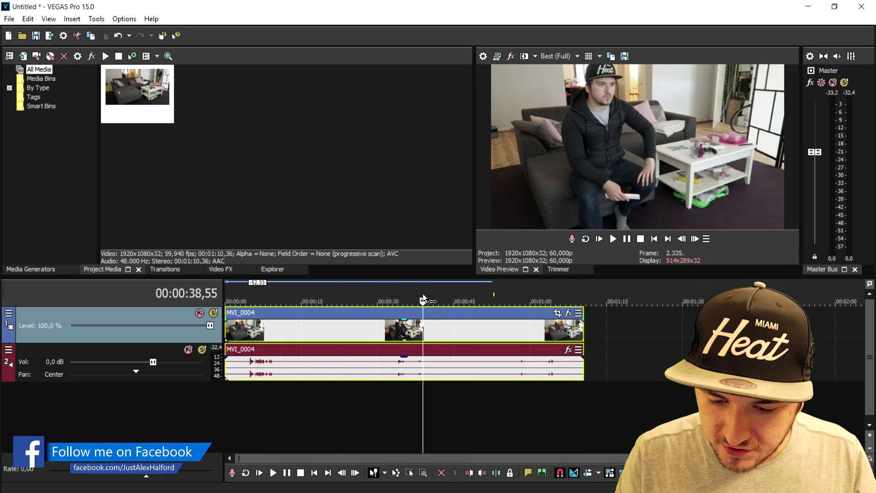
scroll(571, 287, "up", 2)
left_click(573, 289)
left_click(623, 296)
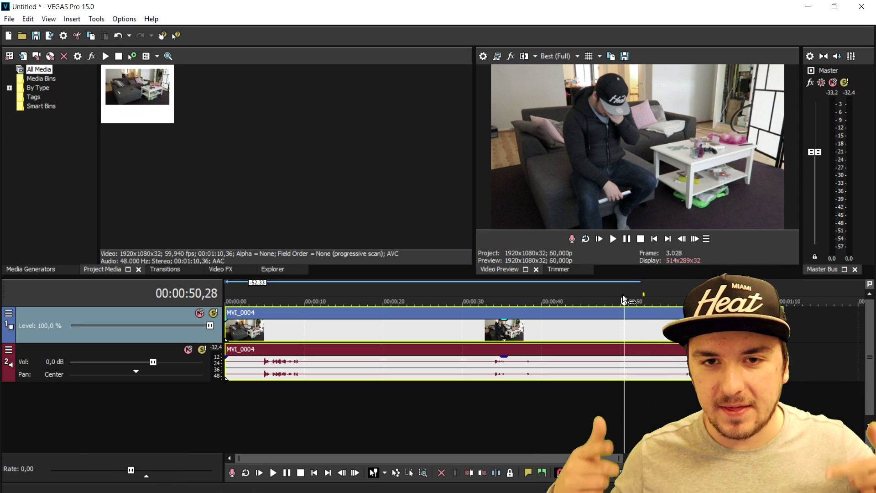
Play the clip from 40 seconds, just before the facepalm
left_click(544, 286)
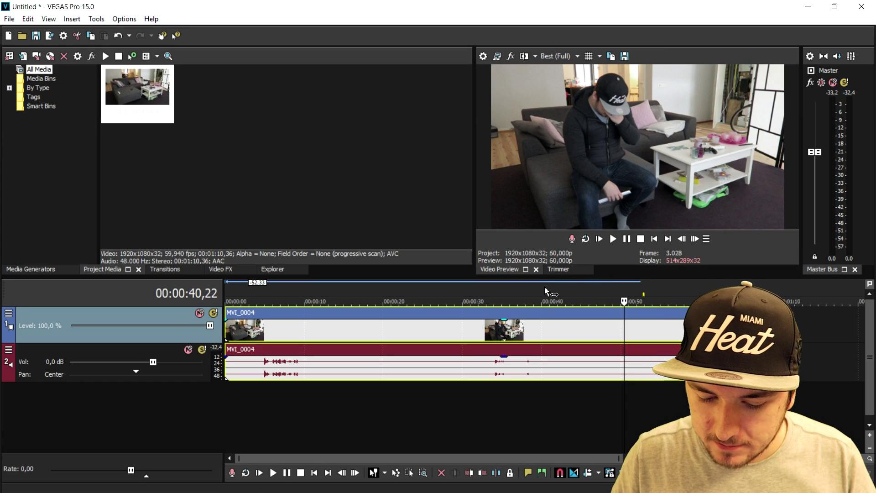
scroll(564, 293, "up", 3)
key("space")
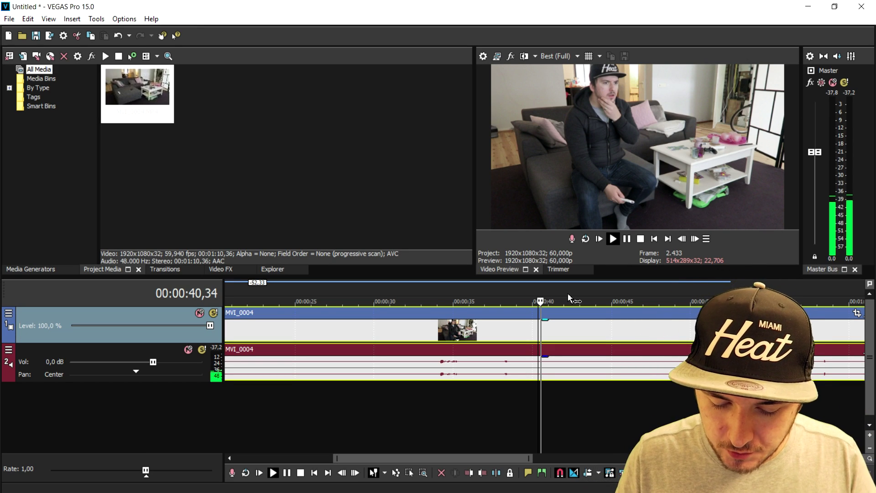
Stop playback and add the 1 Turqoise GLARE W/Letterbox preset to the couch clip's Event FX
scroll(567, 292, "down", 2)
left_click(536, 313)
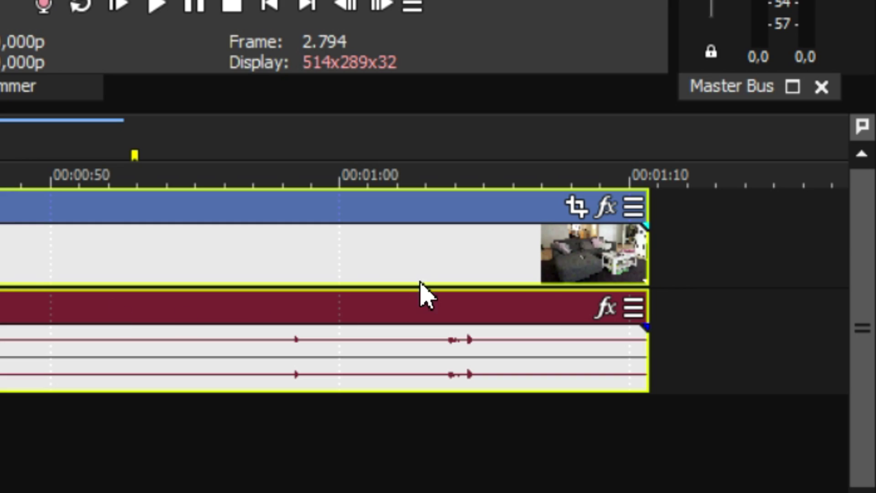
left_click(611, 208)
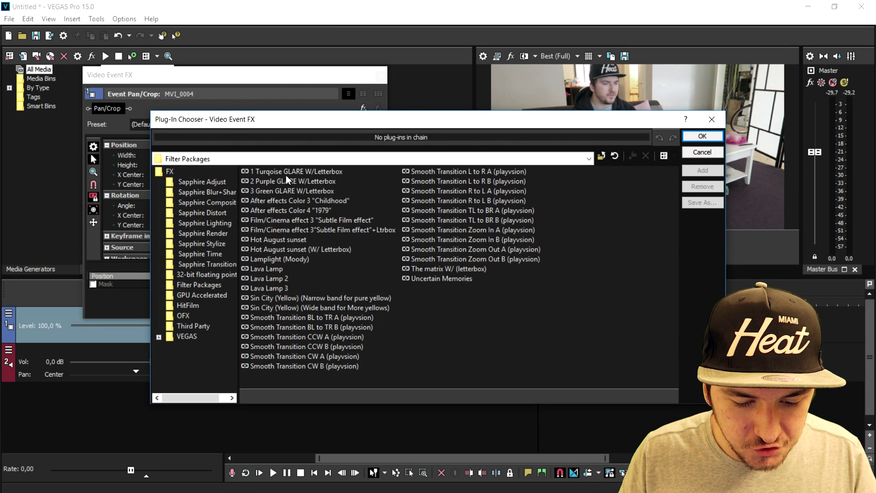
left_click(286, 171)
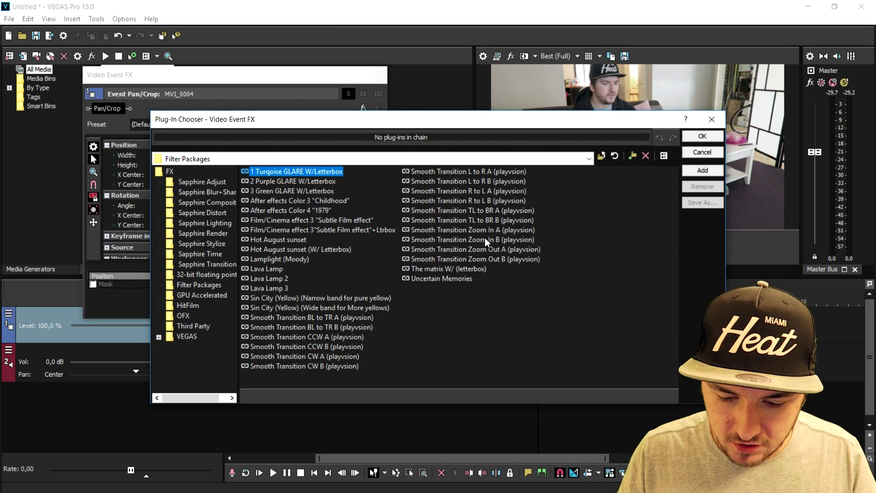
left_click(694, 173)
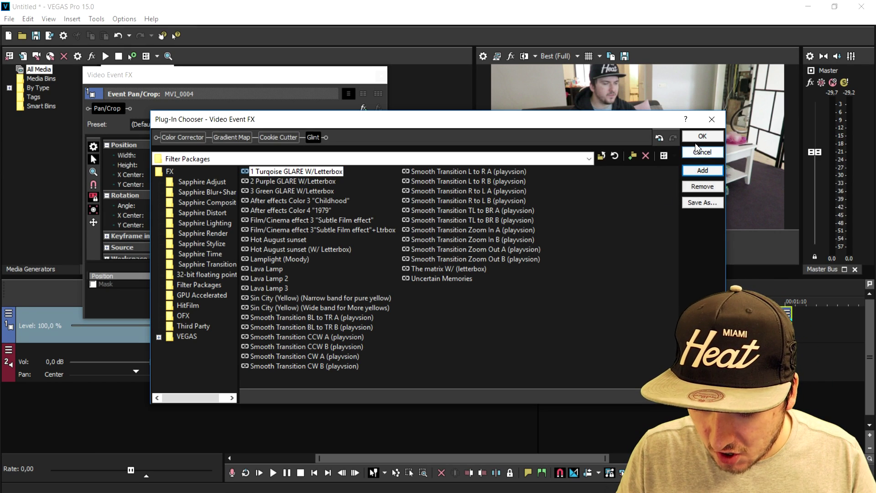
left_click(702, 136)
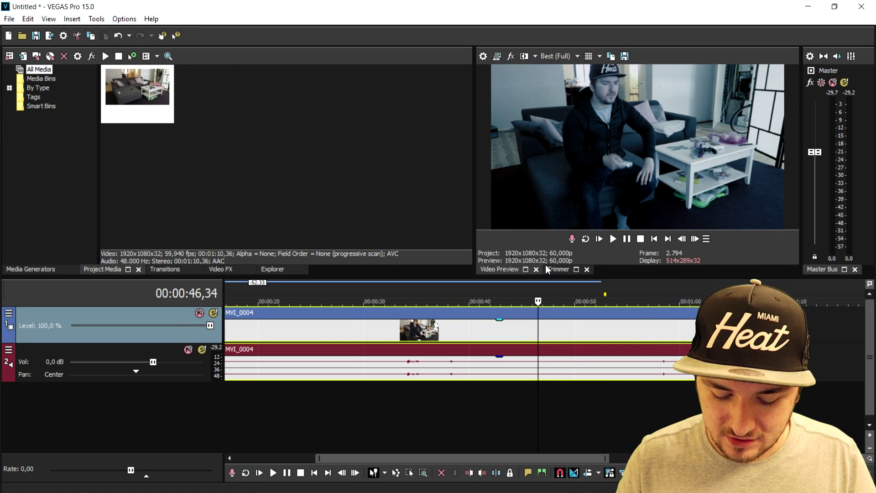
Lower preview quality to Draft (Half) and play back from 47 seconds
left_click(542, 298)
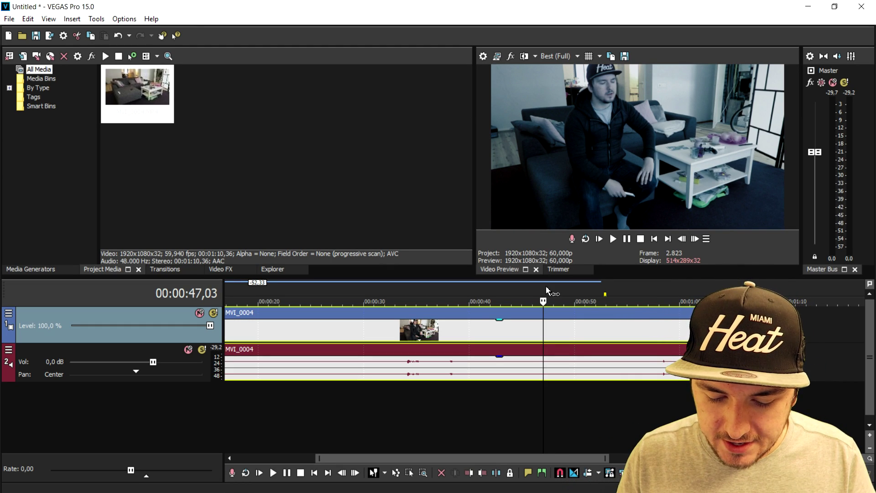
key("space")
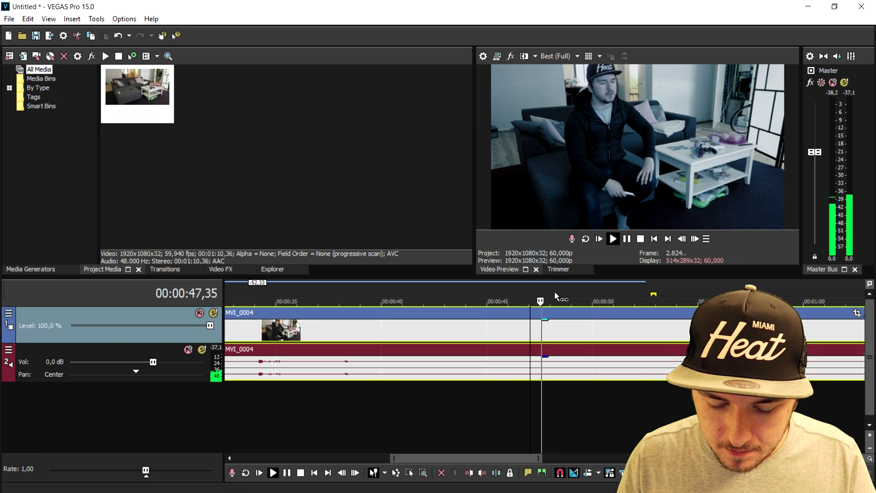
key("space")
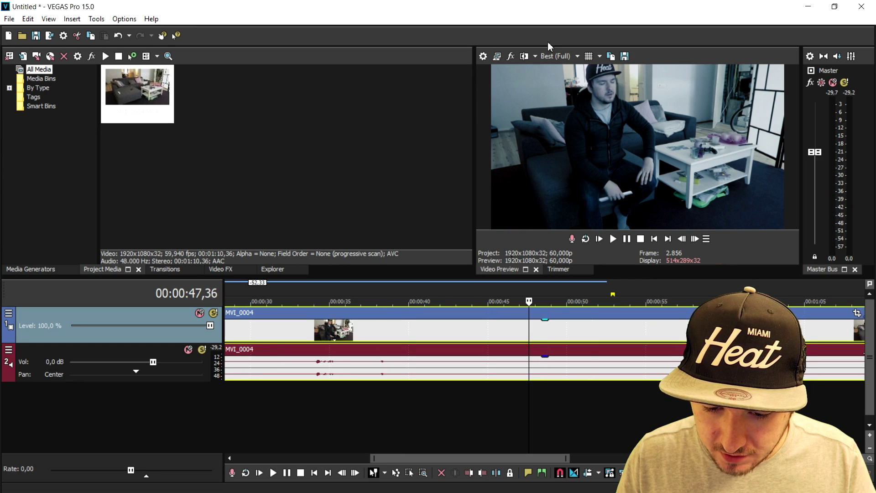
left_click(574, 56)
mouse_move(580, 69)
left_click(619, 92)
key("space")
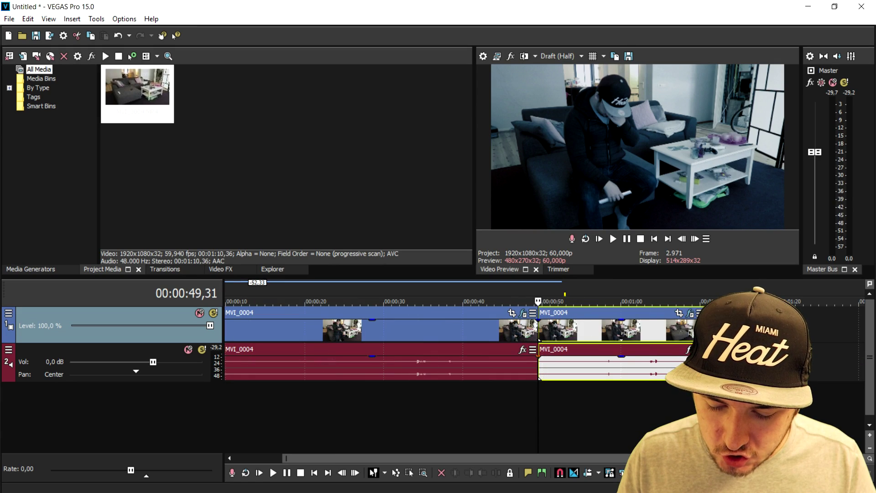
Trim the facepalm clip short, then Ctrl-stretch it to 25% slow motion
left_click_drag(702, 324, 608, 325)
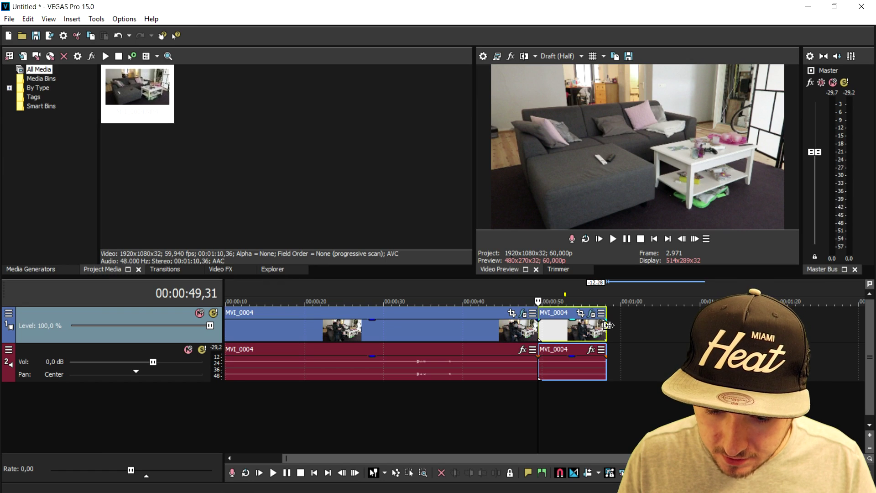
left_click_drag(608, 325, 553, 329)
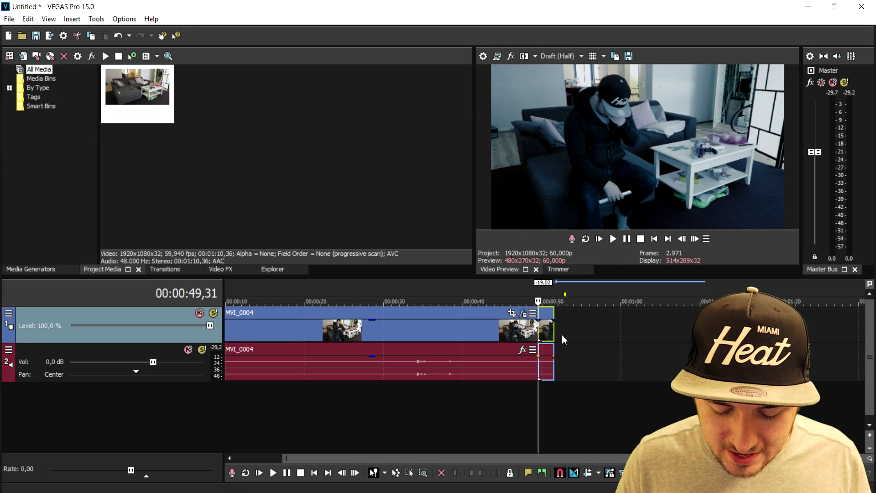
left_click_drag(554, 332, 677, 328)
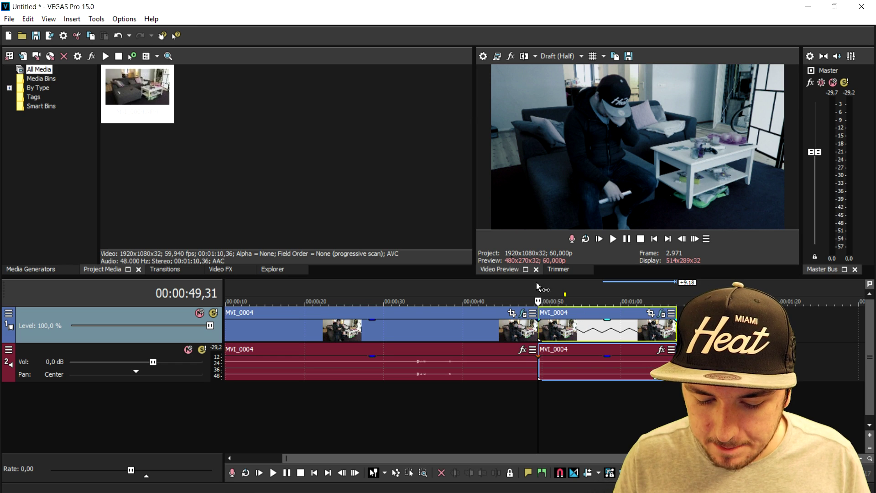
left_click_drag(536, 292, 573, 299)
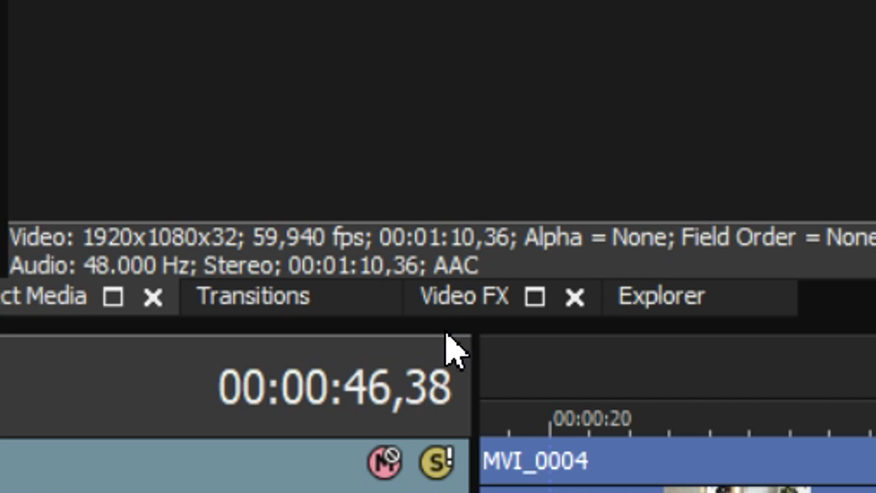
Apply the Black and White Default preset to the slow clip and play to check it
left_click(220, 270)
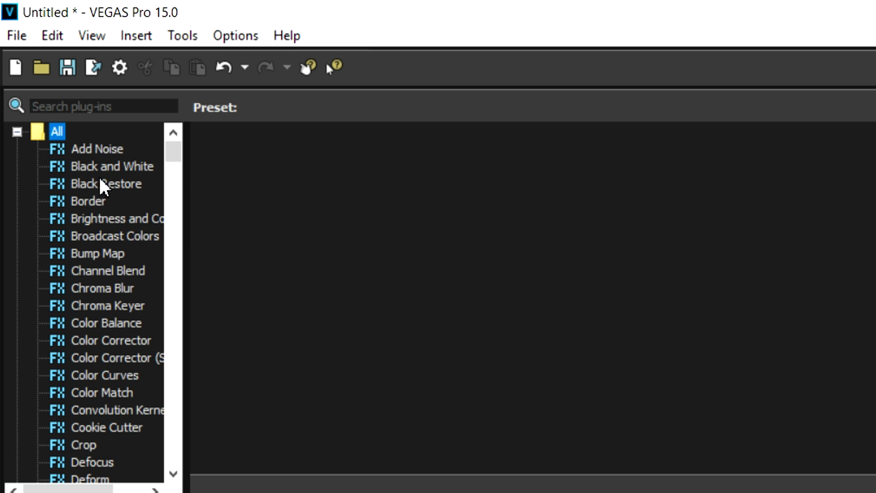
left_click(112, 166)
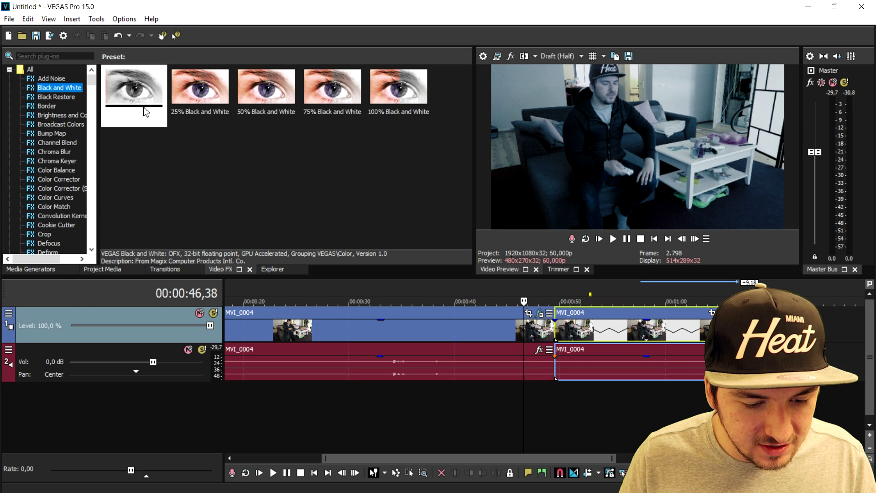
left_click_drag(143, 112, 596, 330)
left_click(384, 71)
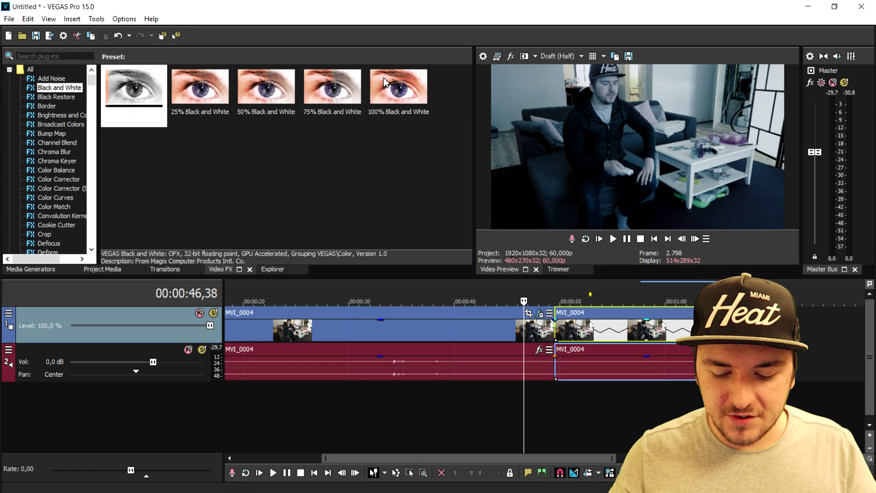
key("space")
scroll(536, 360, "up", 3)
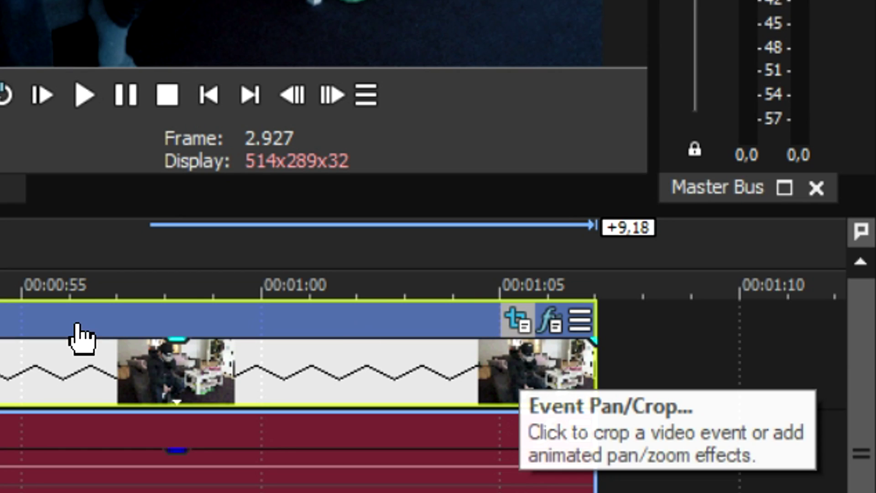
Add a Pan/Crop end keyframe zoomed in on the man's face, then play the result
left_click(517, 319)
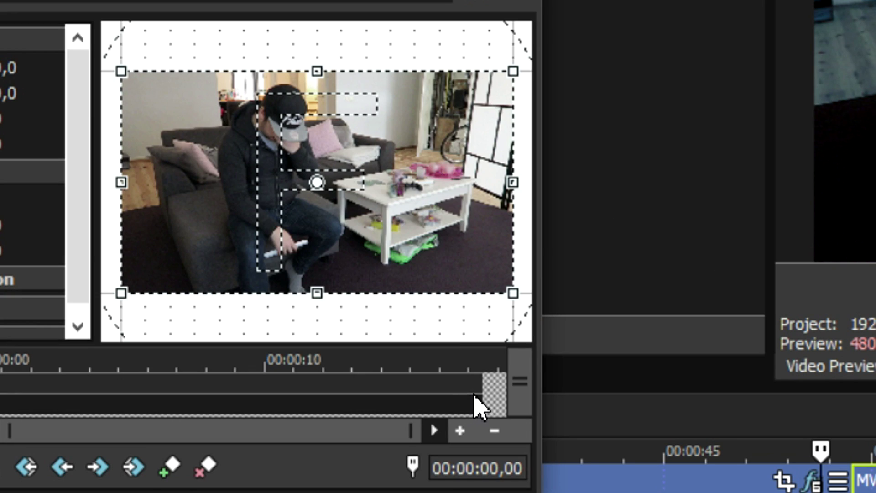
left_click(477, 404)
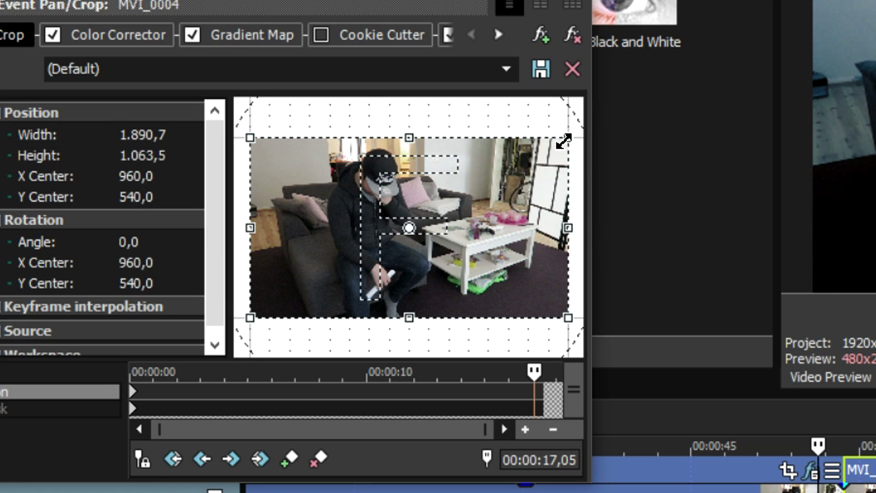
left_click_drag(564, 141, 497, 157)
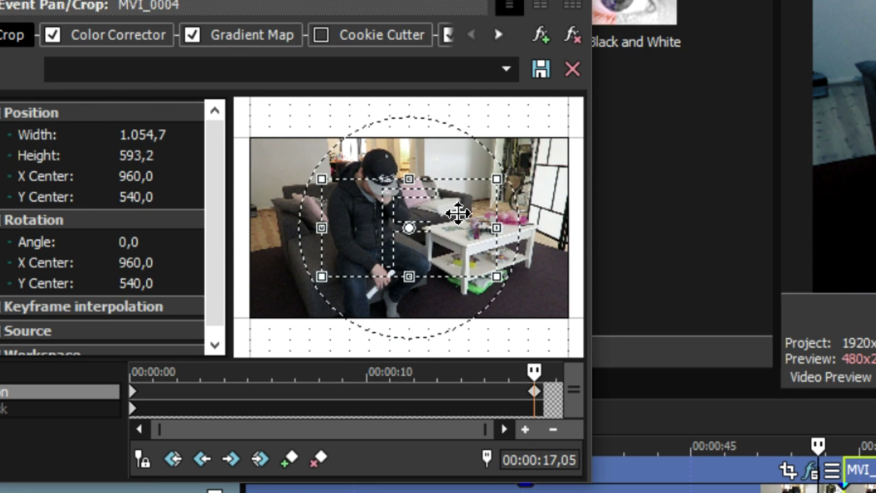
left_click_drag(458, 213, 418, 176)
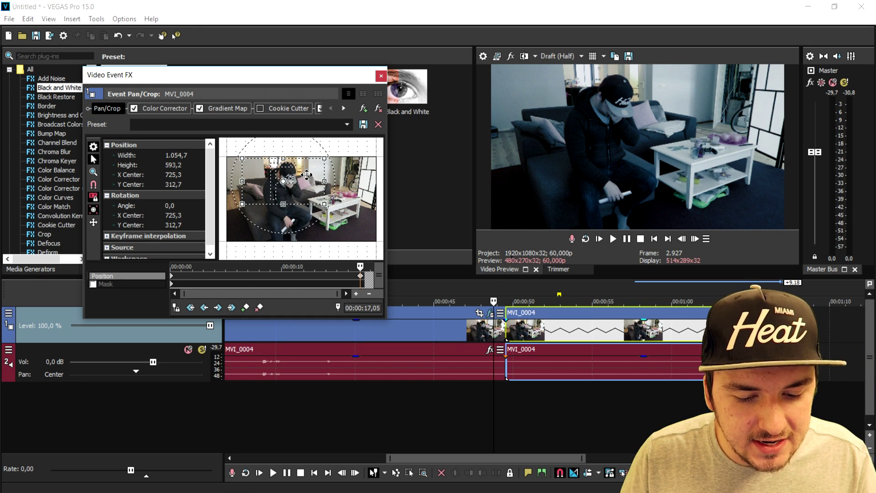
left_click(381, 75)
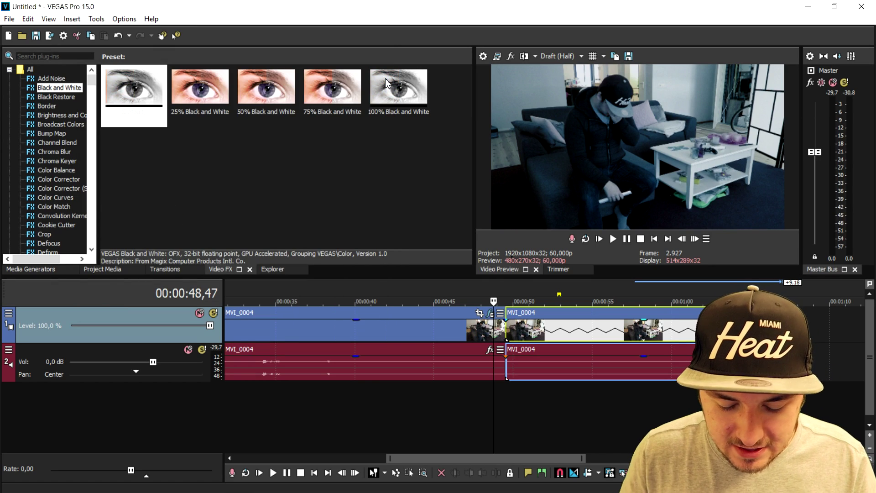
key("space")
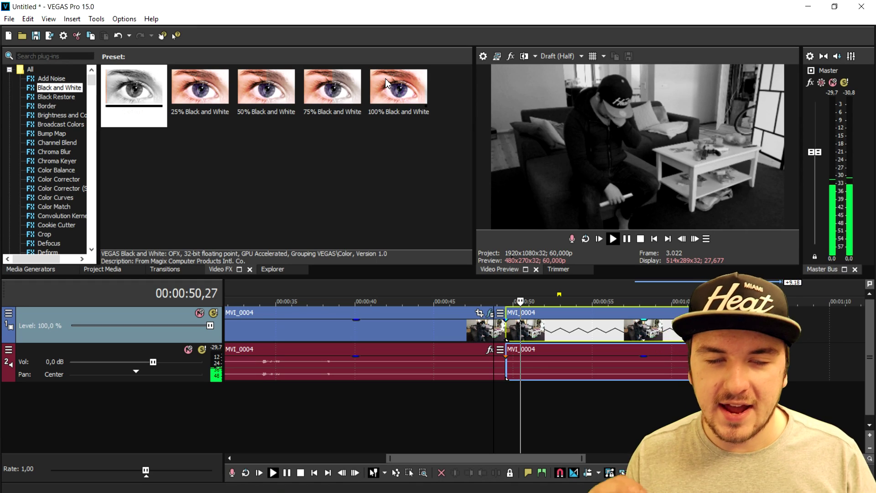
mouse_move(414, 80)
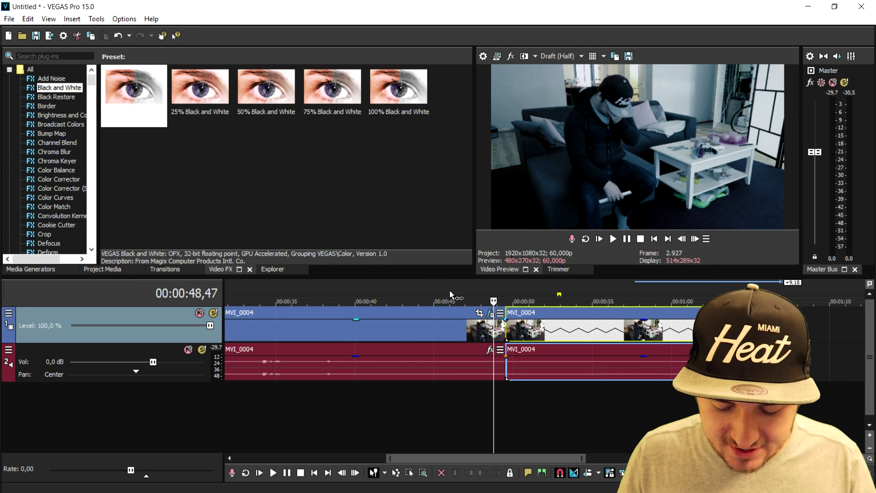
scroll(450, 293, "down", 5)
left_click(593, 365)
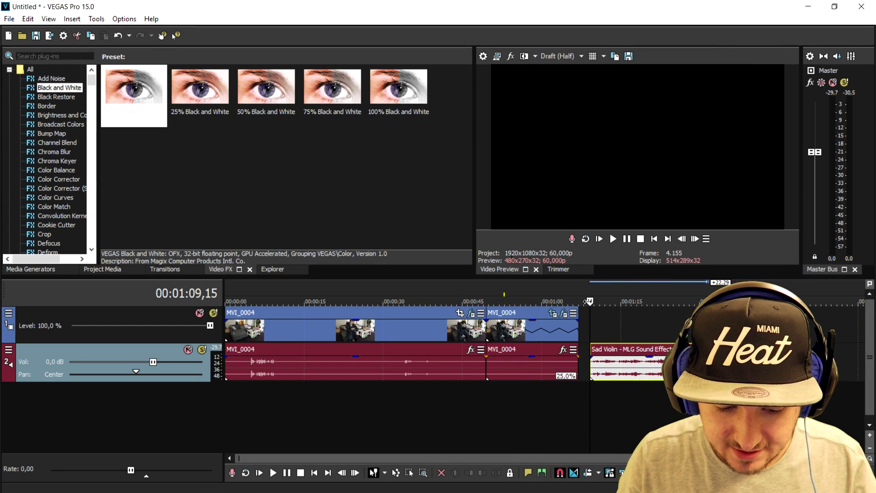
Play the Sad Violin sound effect clip to listen to it, then stop
key("space")
key("space")
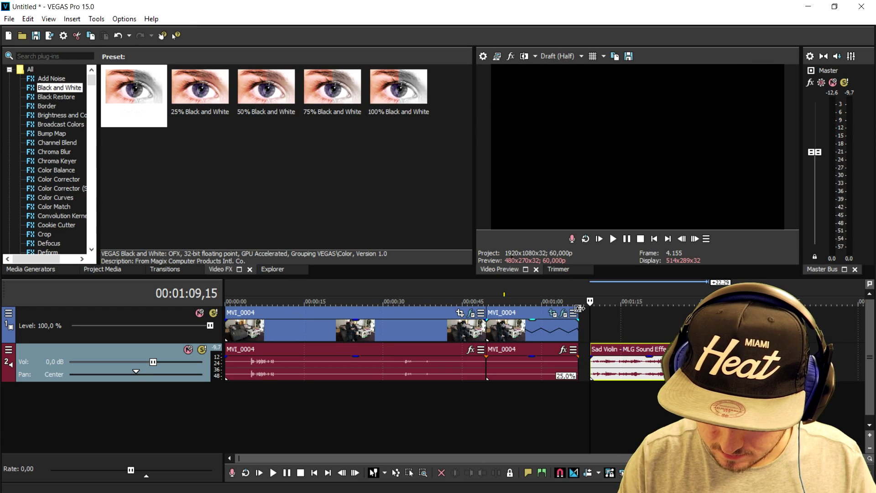
key("space")
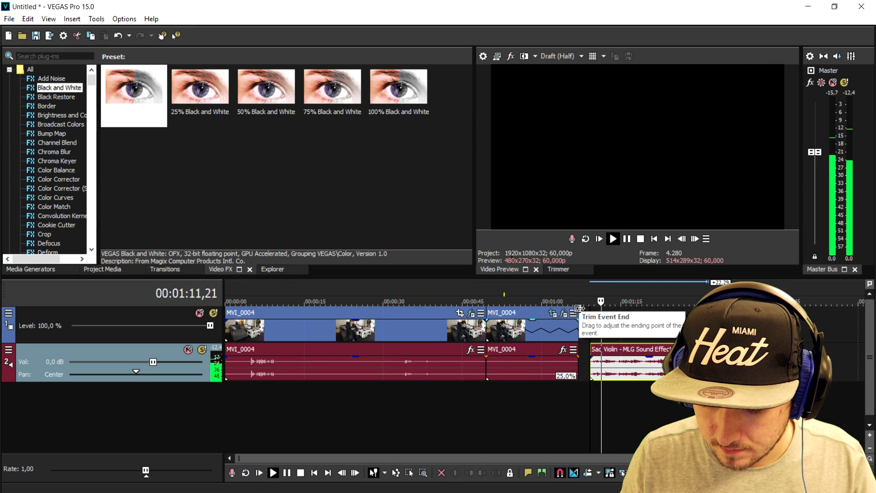
scroll(641, 330, "up", 2)
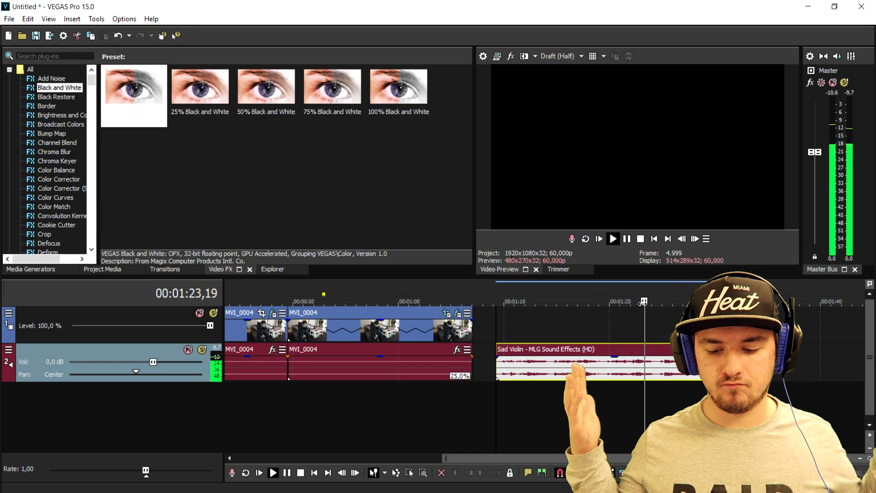
key("space")
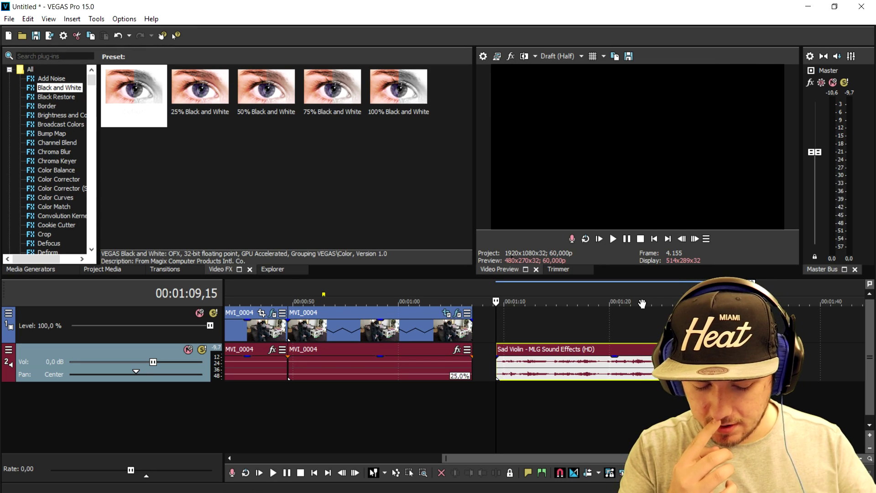
Move the Sad Violin audio to a new track aligned with the slow clip, previewing from 00:00:41,08
scroll(642, 303, "down", 2)
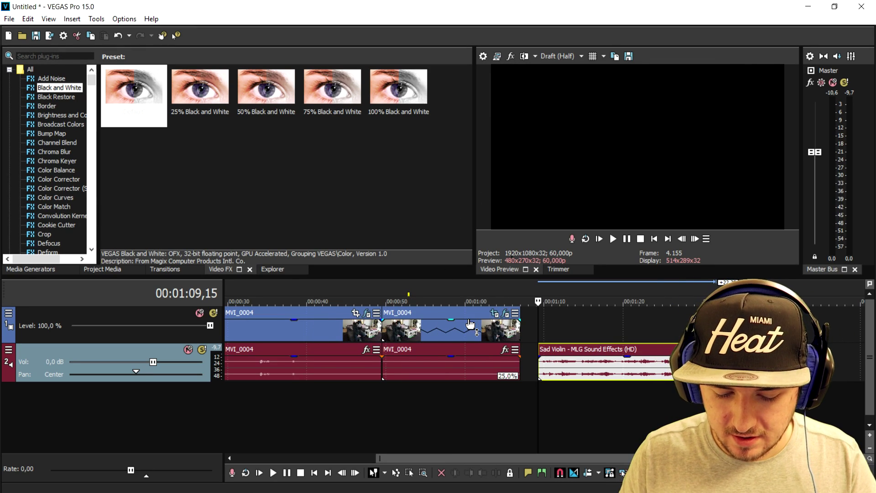
left_click(453, 325)
left_click_drag(567, 378, 423, 404)
left_click(335, 289)
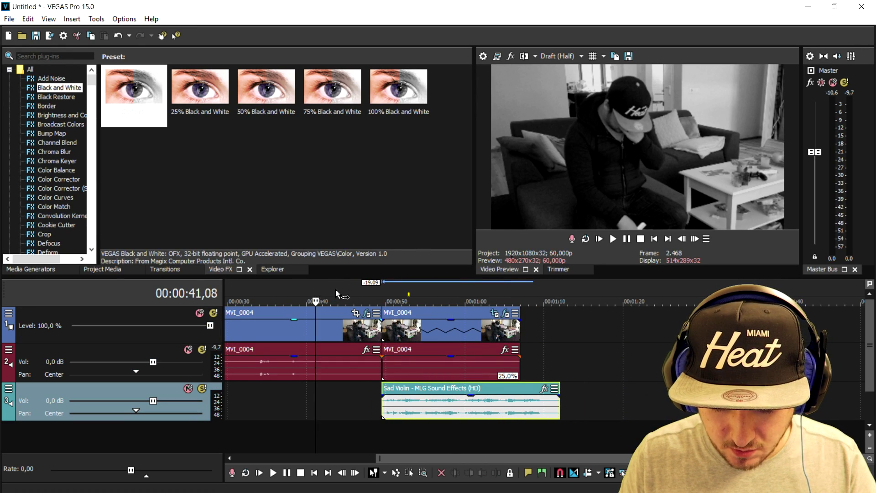